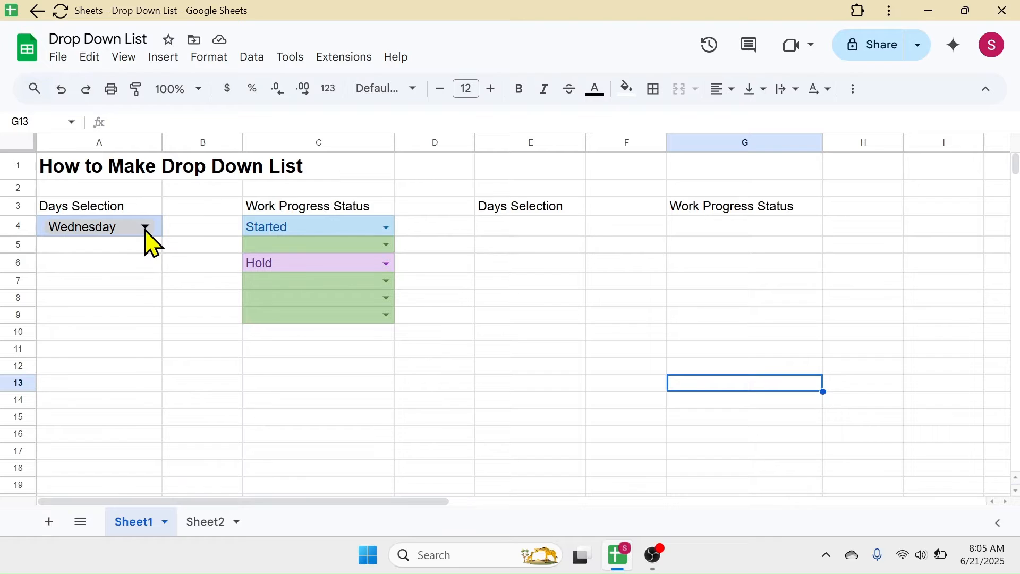
Step: Choose Friday in the Days Selection dropdown in A4 and Completed in the Work Progress Status dropdown in C8
left_click(145, 228)
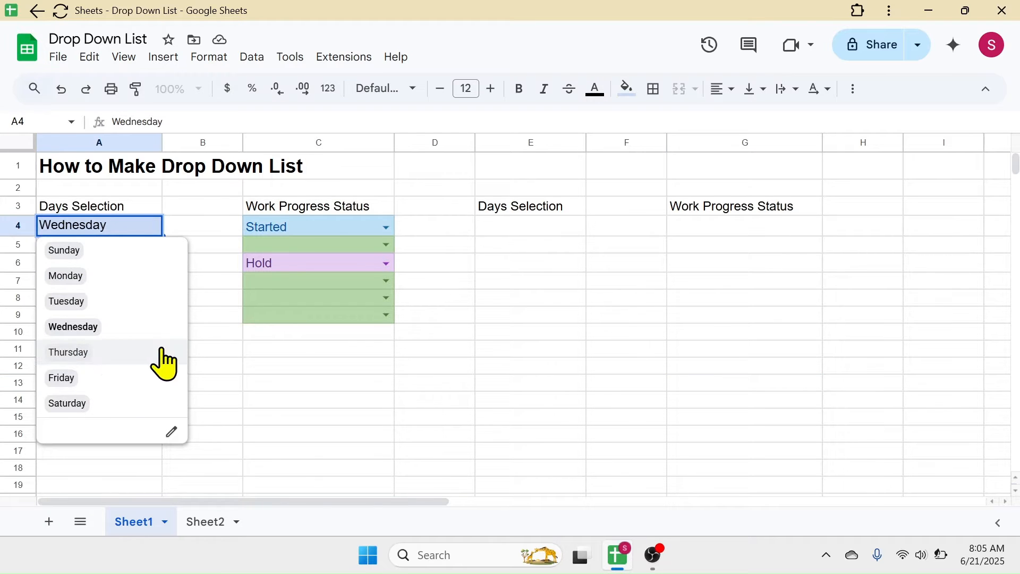
left_click(58, 379)
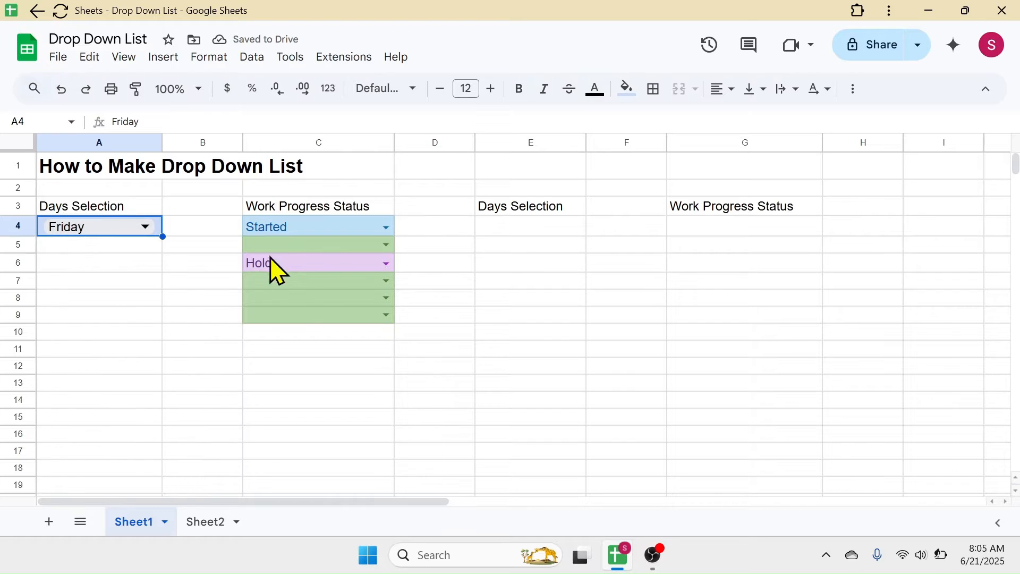
left_click(387, 298)
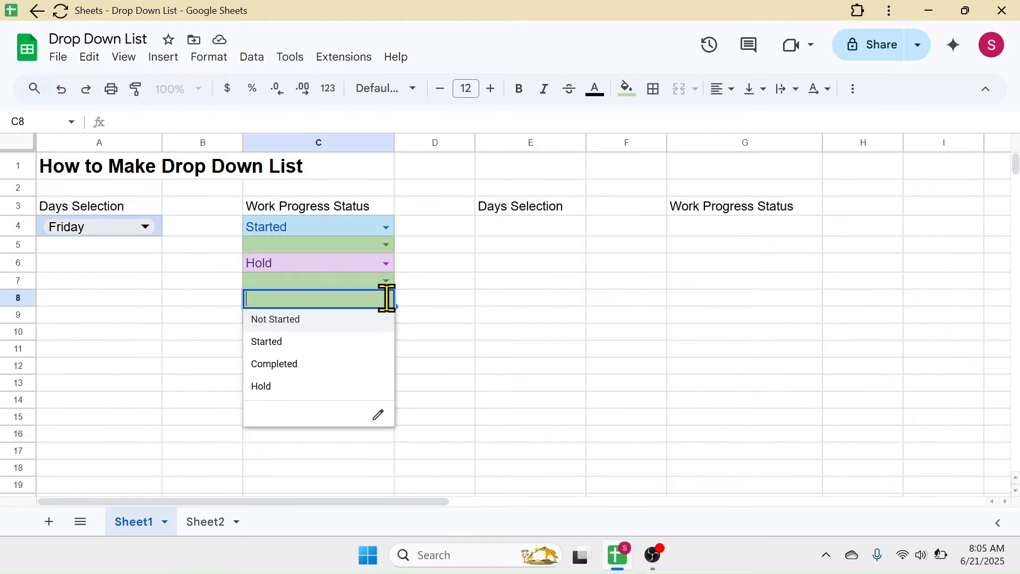
left_click(277, 365)
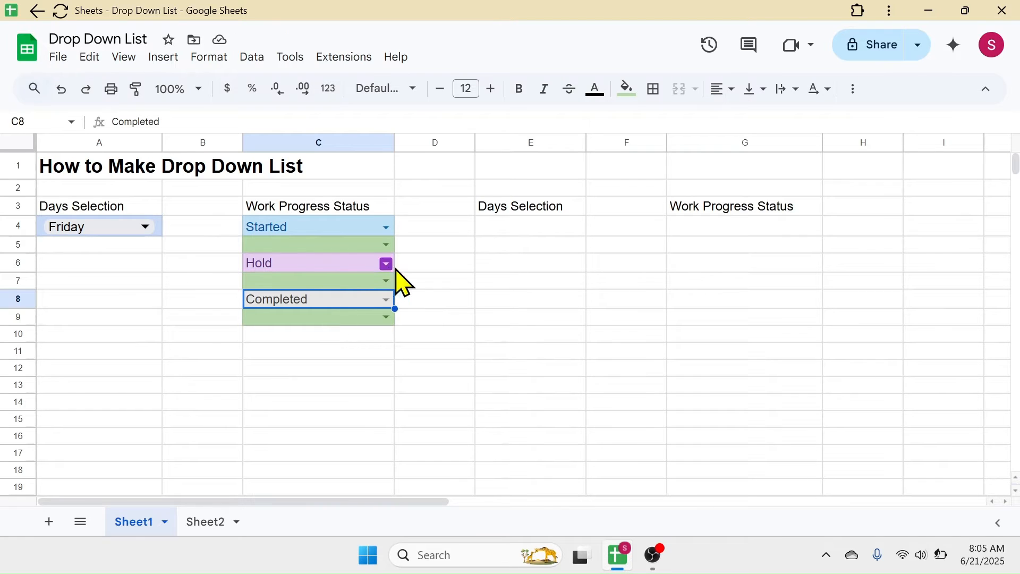
Step: Select cell E4 under the second Days Selection heading and examine the source list of weekdays on Sheet2
left_click(541, 235)
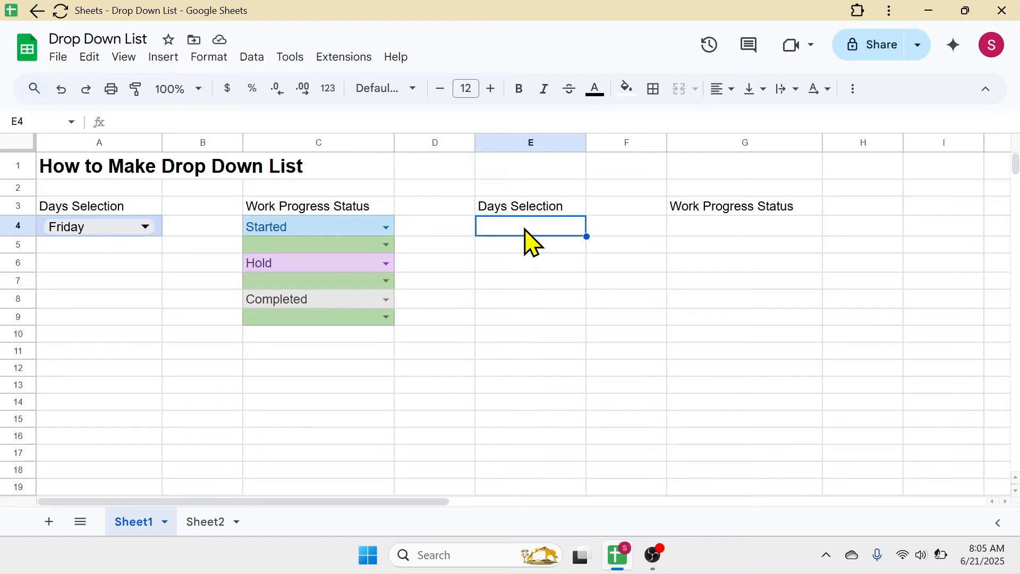
left_click(204, 522)
left_click(289, 229)
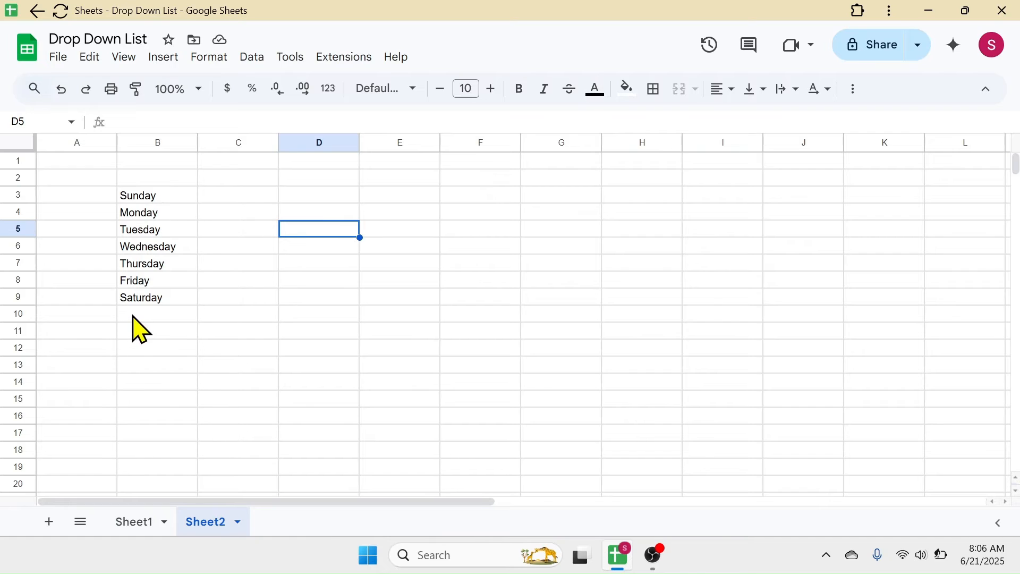
left_click(131, 522)
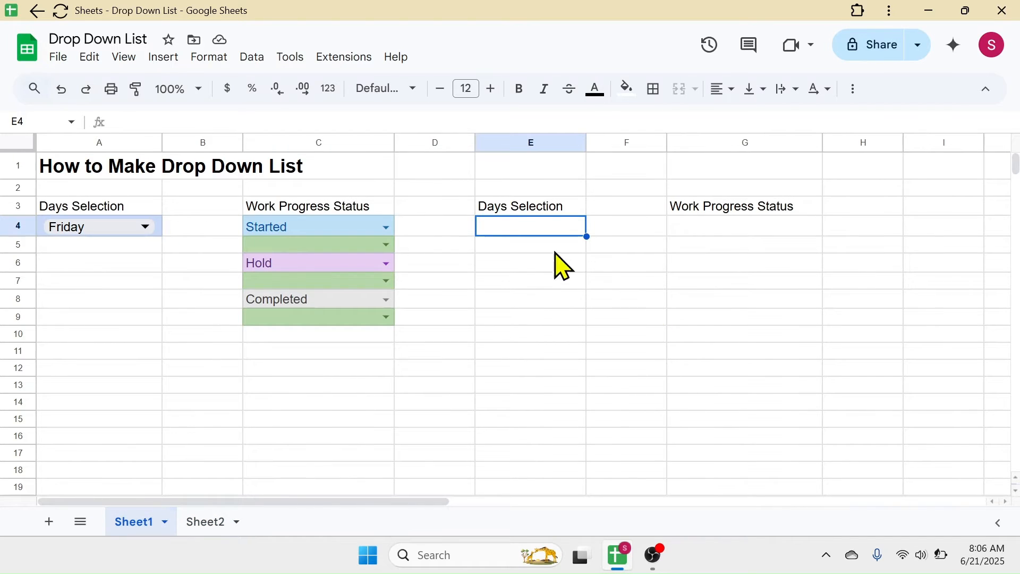
Step: Add a data validation rule to cell E4 on Sheet1 with the criteria Dropdown (from a range)
left_click(257, 58)
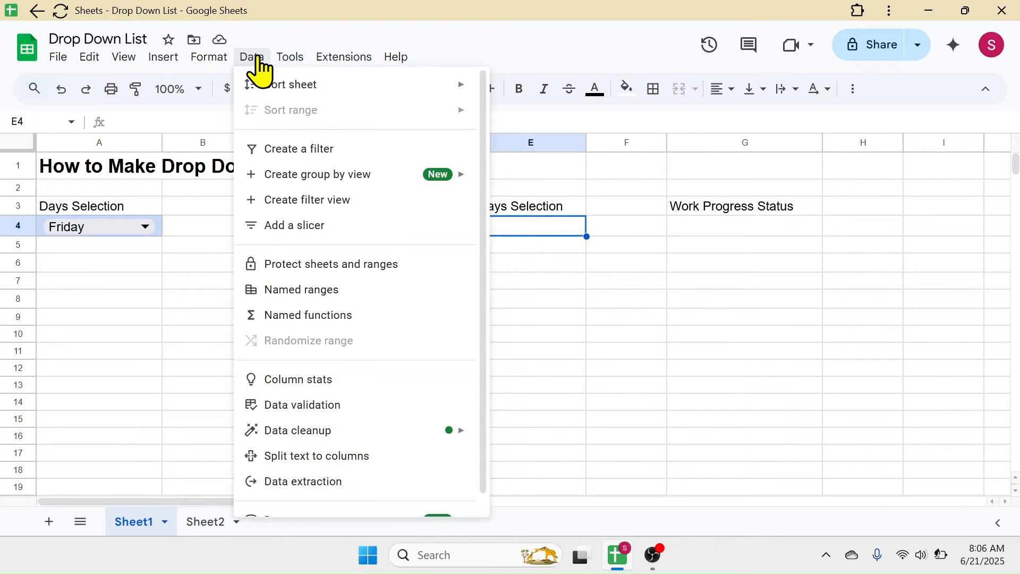
left_click(311, 407)
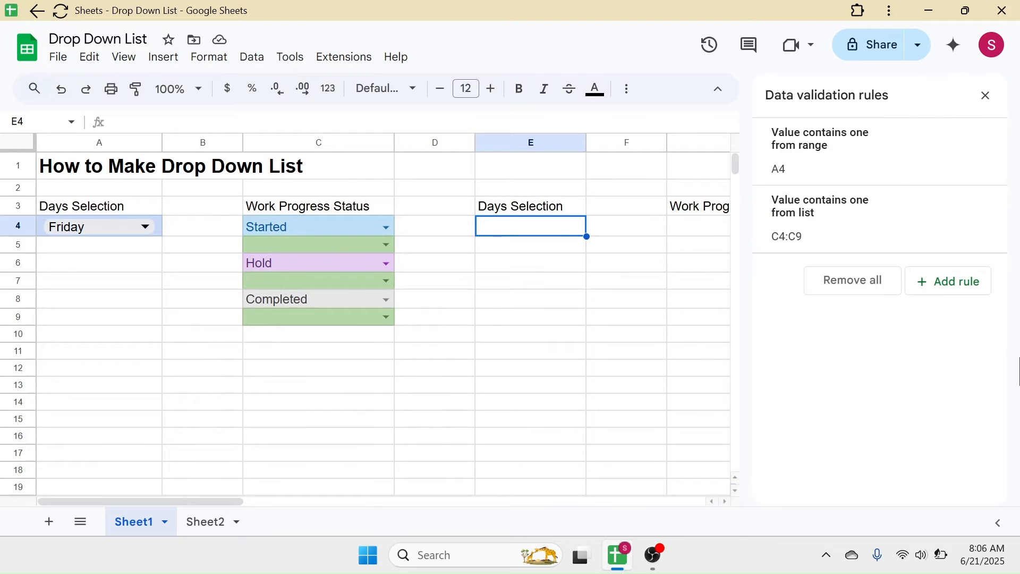
left_click(952, 286)
left_click(829, 232)
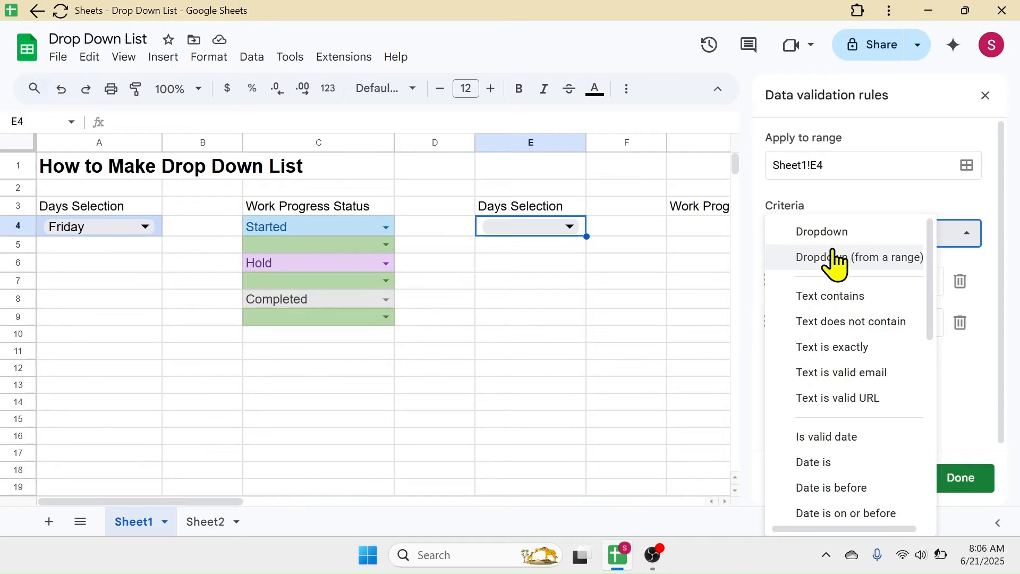
left_click(827, 259)
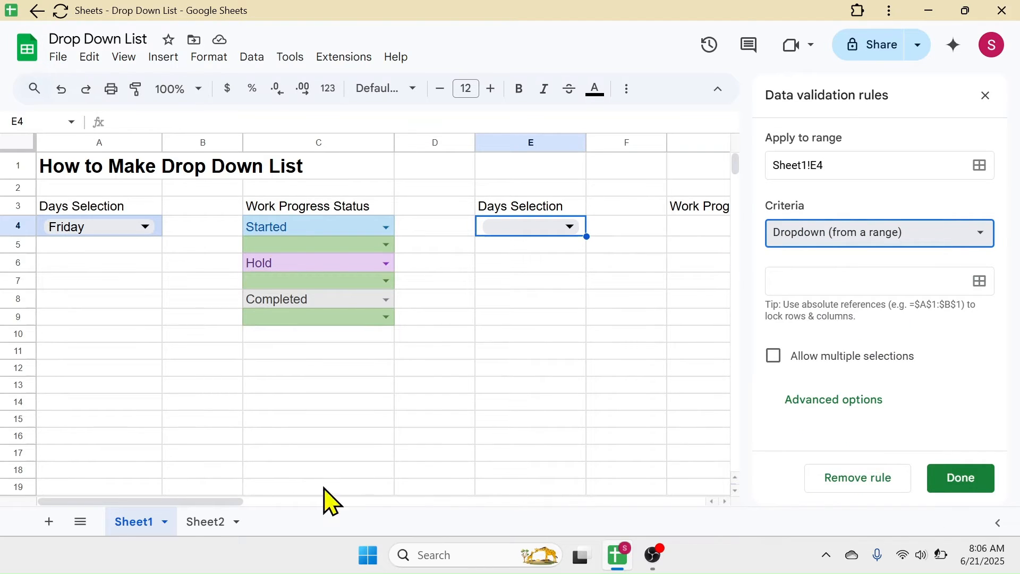
Step: Set the rule's source range to the weekday list in Sheet2!B3:B9
left_click(211, 522)
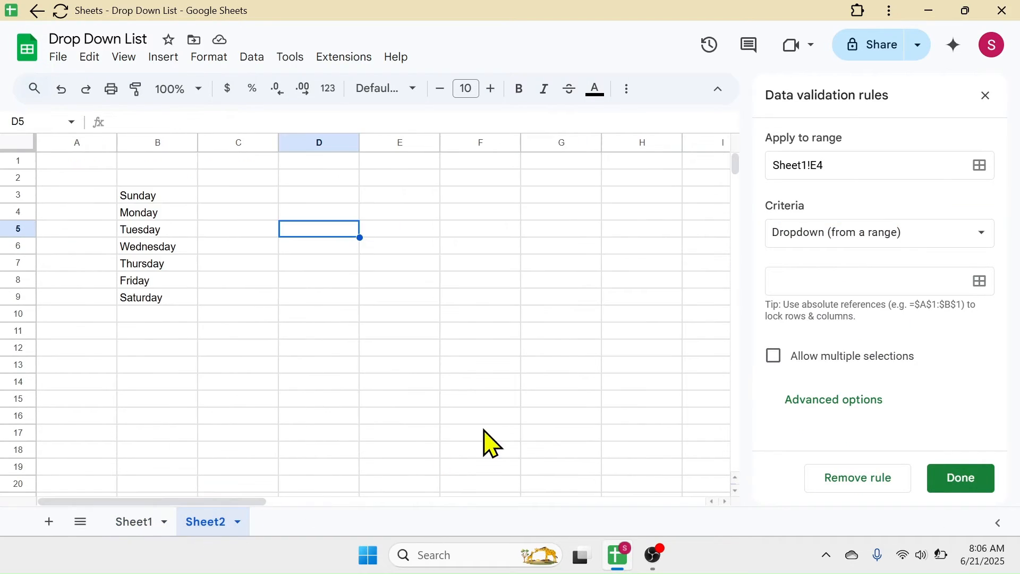
left_click(810, 280)
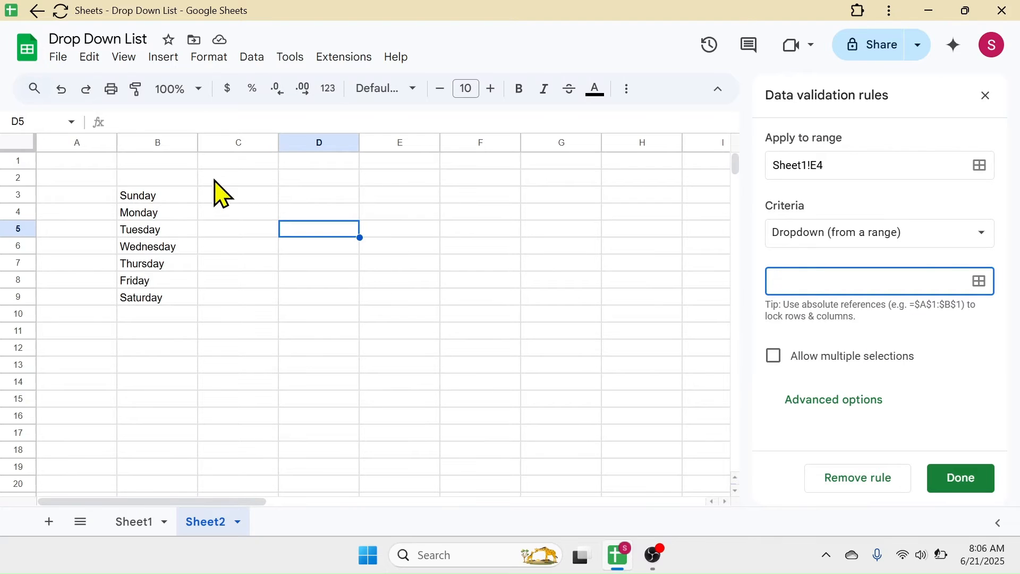
left_click(157, 194)
left_click_drag(157, 191, 150, 309)
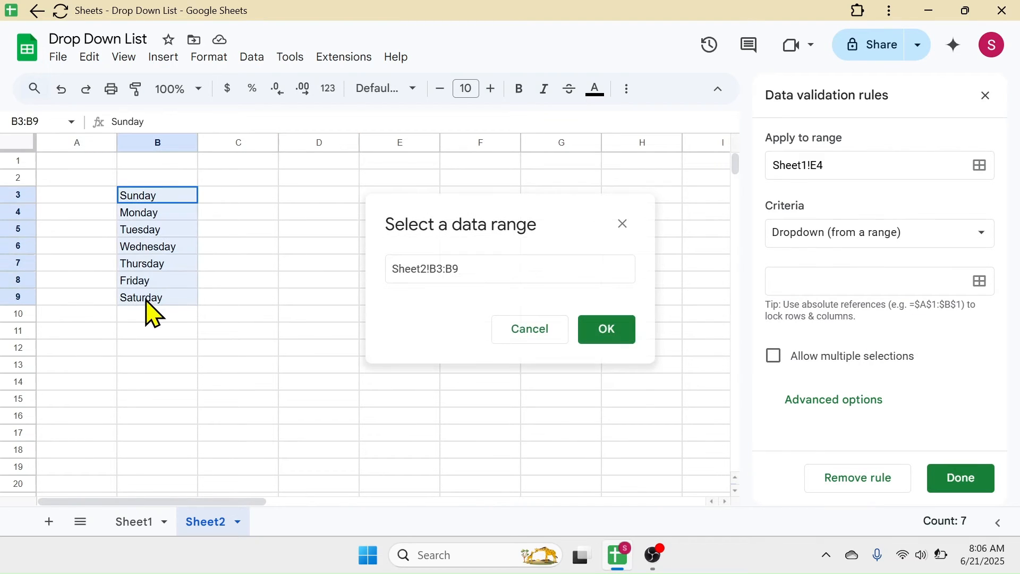
left_click(610, 331)
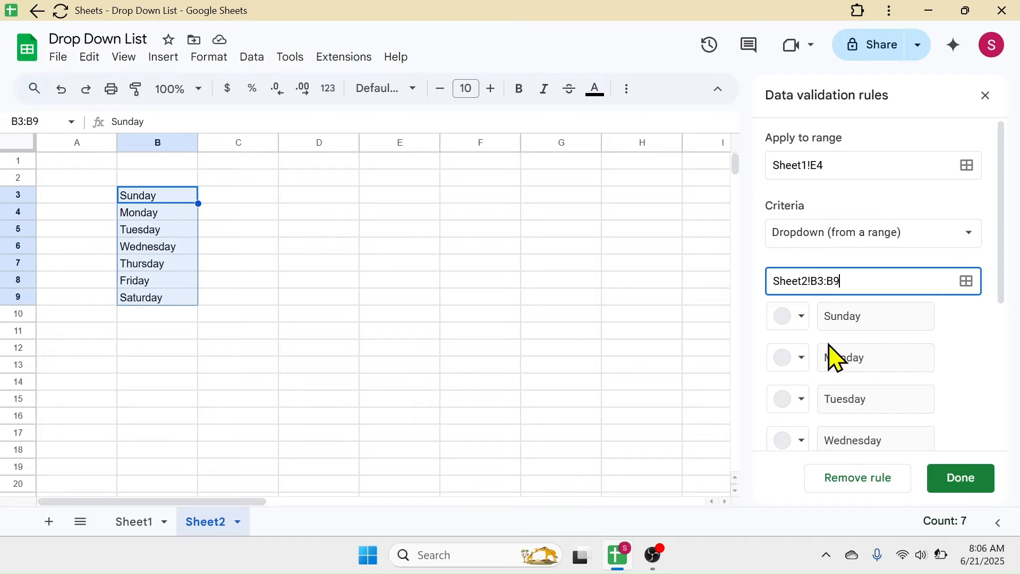
Step: Colour the dropdown items: dark brown for Sunday, light orange for Monday and light green for Tuesday
left_click(803, 318)
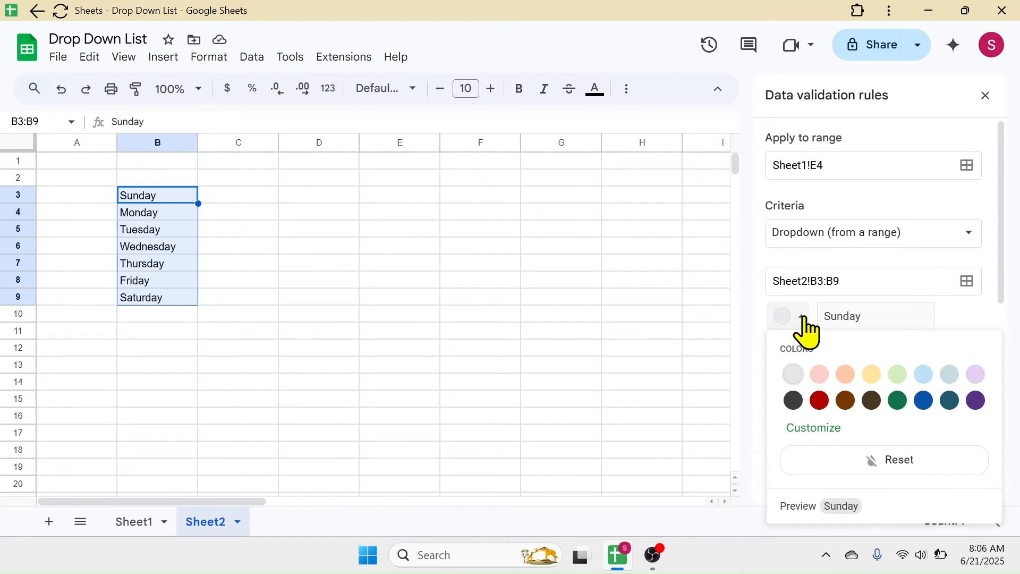
left_click(844, 401)
left_click(802, 358)
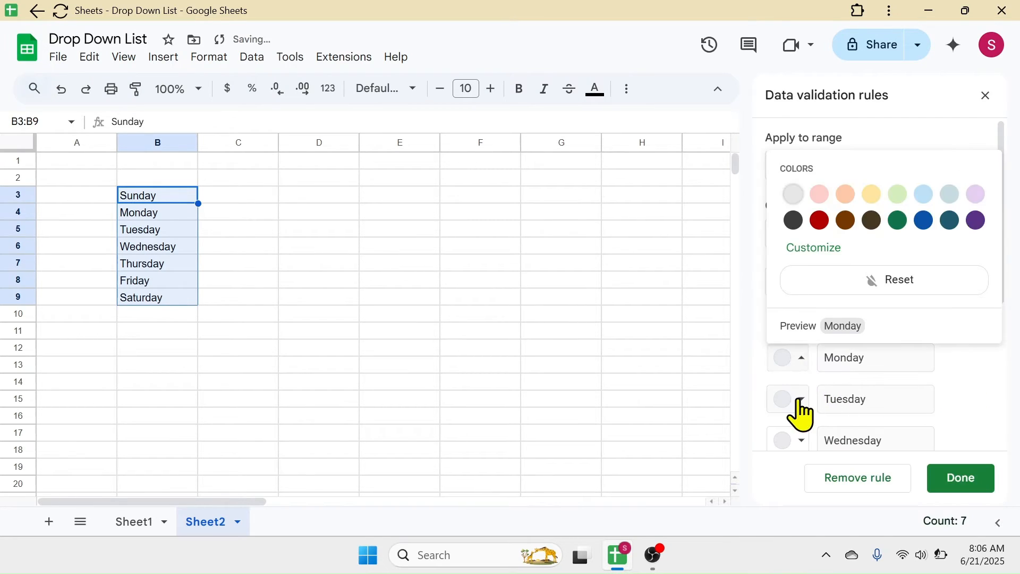
left_click(845, 196)
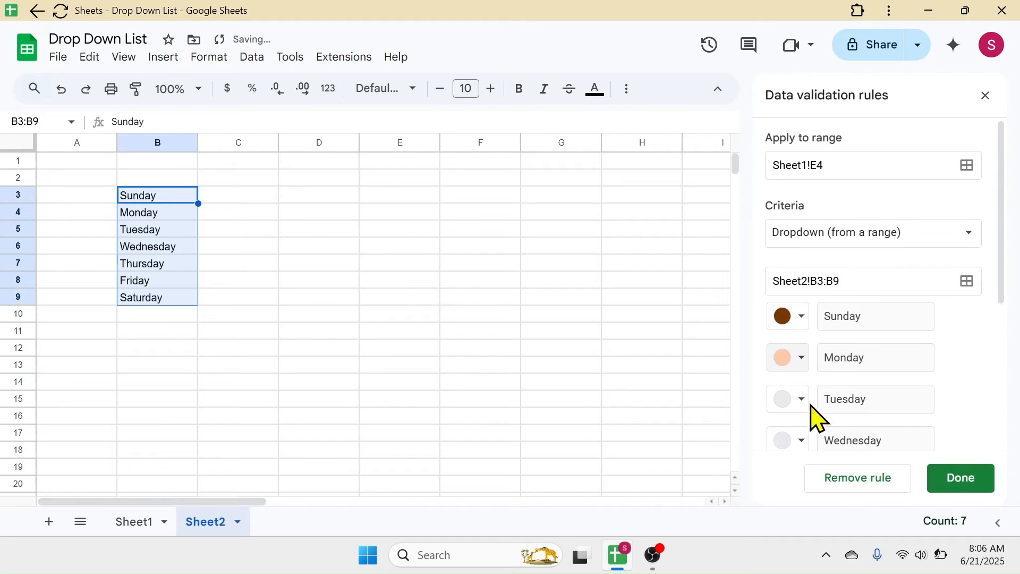
left_click(803, 399)
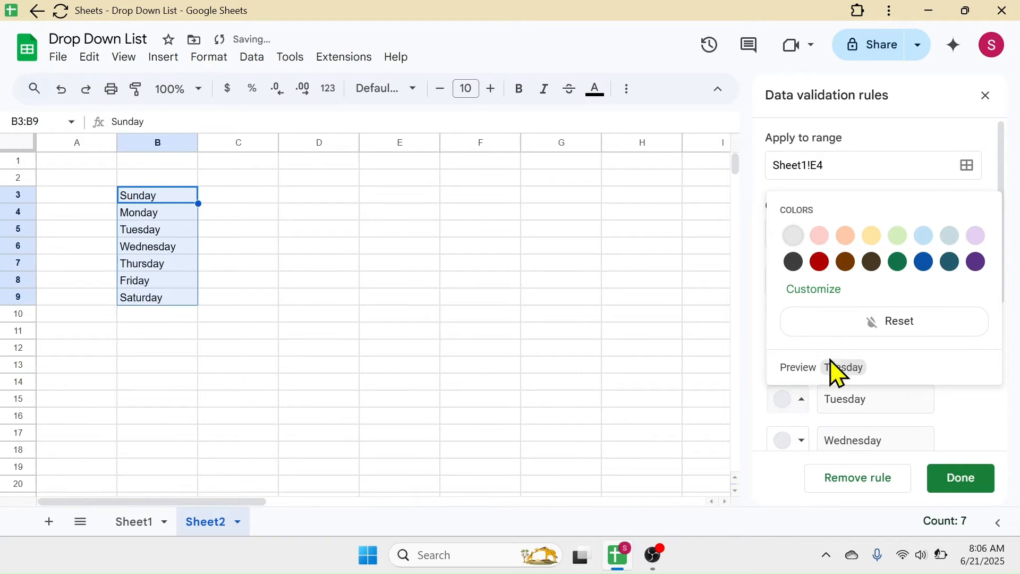
left_click(897, 235)
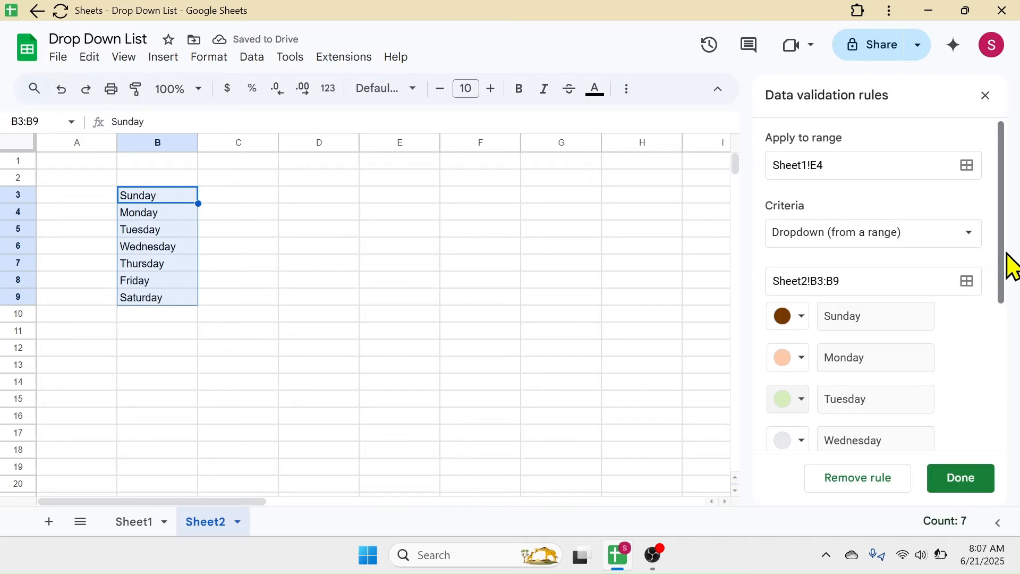
Step: Expand the advanced options of the E4 rule to review them and save the rule
left_click_drag(1008, 266, 997, 433)
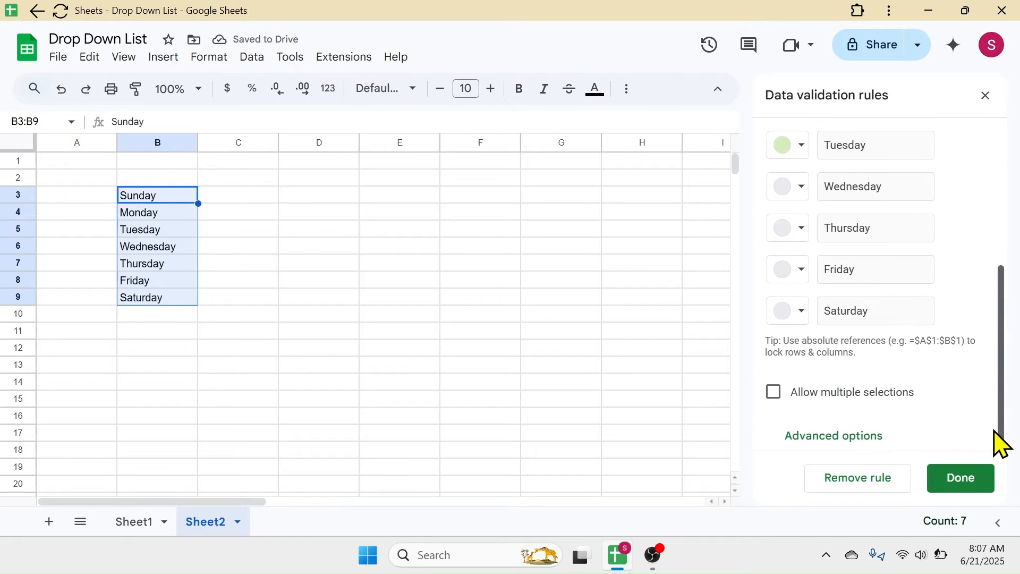
left_click(845, 435)
left_click_drag(1004, 312, 995, 410)
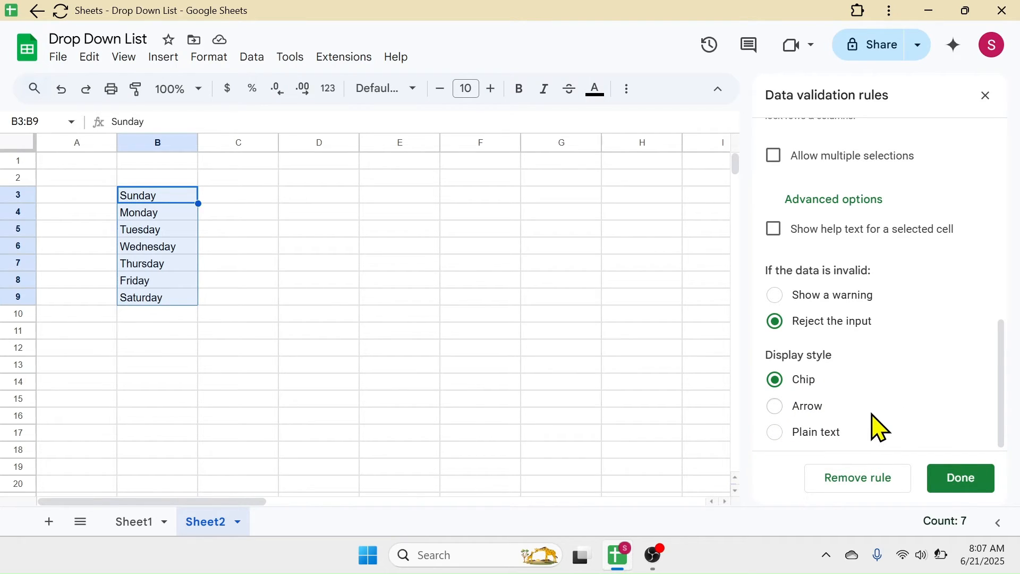
left_click(978, 483)
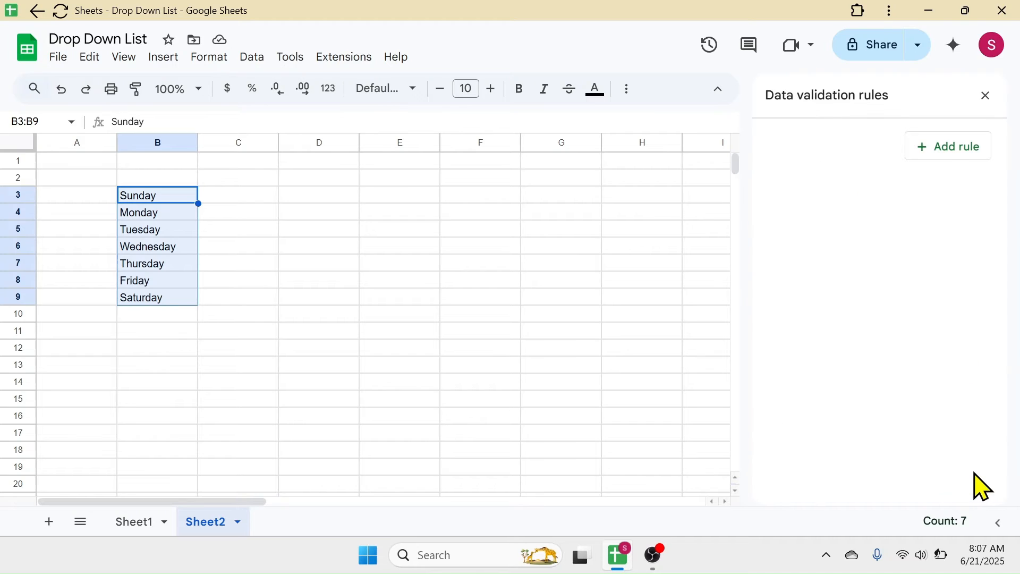
Step: Return to Sheet1 and choose Wednesday in the new dropdown in E4
left_click(139, 528)
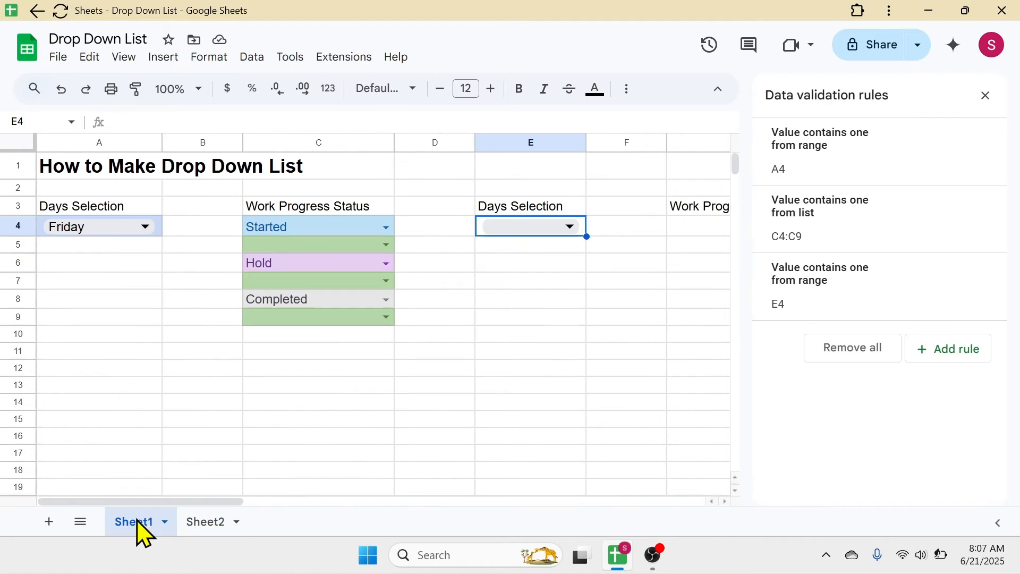
left_click(573, 227)
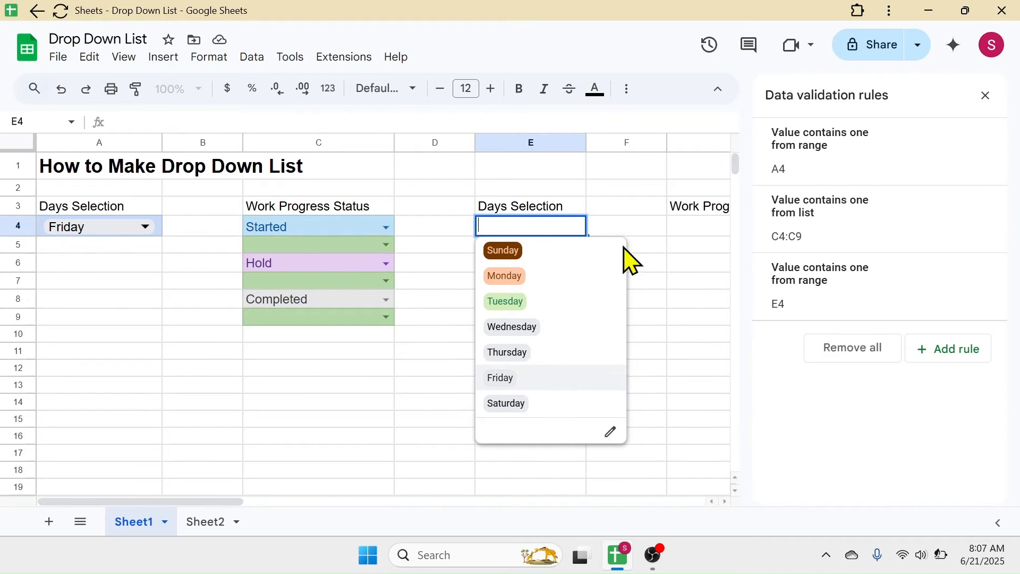
left_click(521, 327)
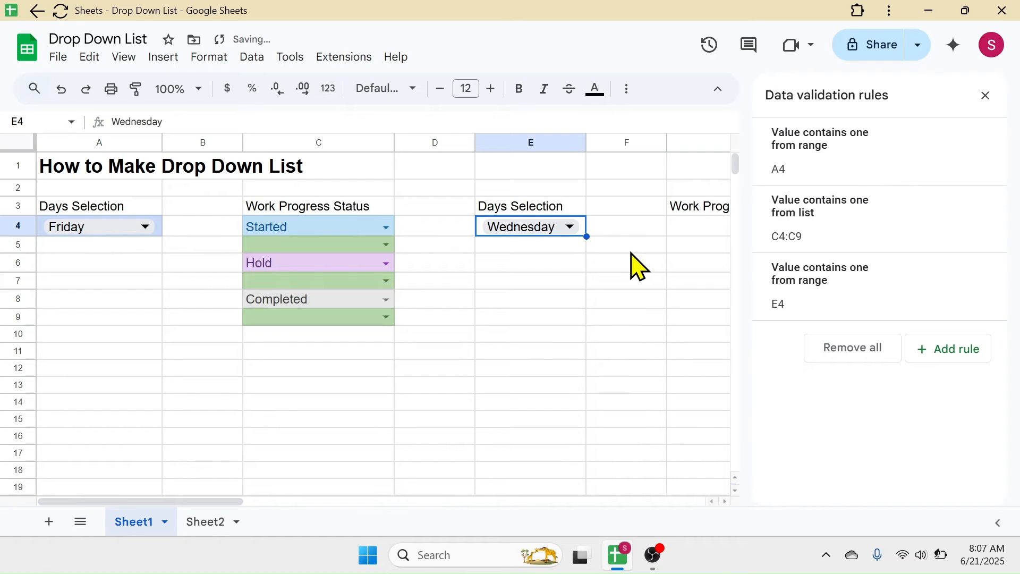
Step: Add a Dropdown validation rule to cell G4 with the items Not Started, In Progress and Completed
left_click_drag(182, 503, 240, 509)
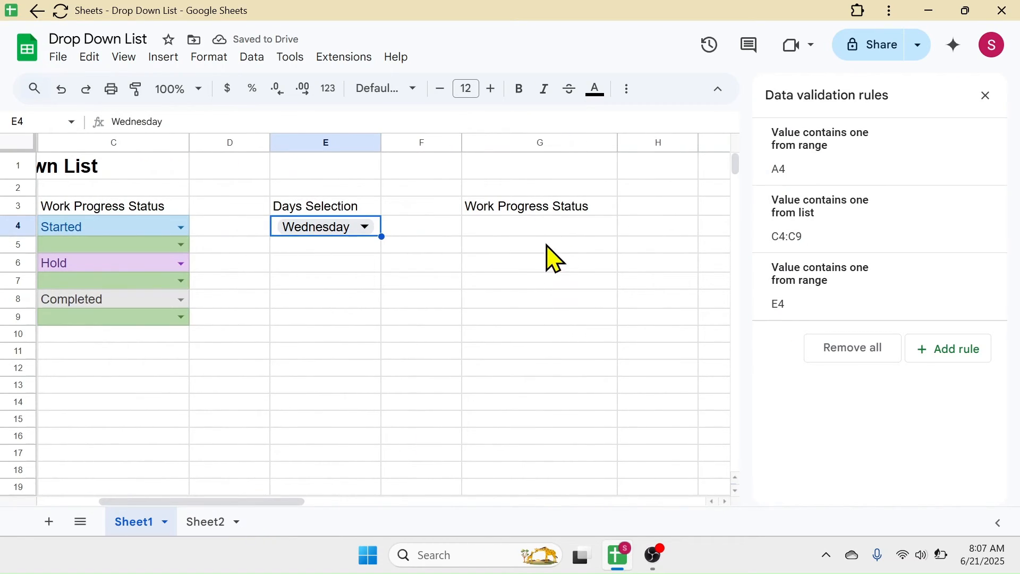
left_click(536, 234)
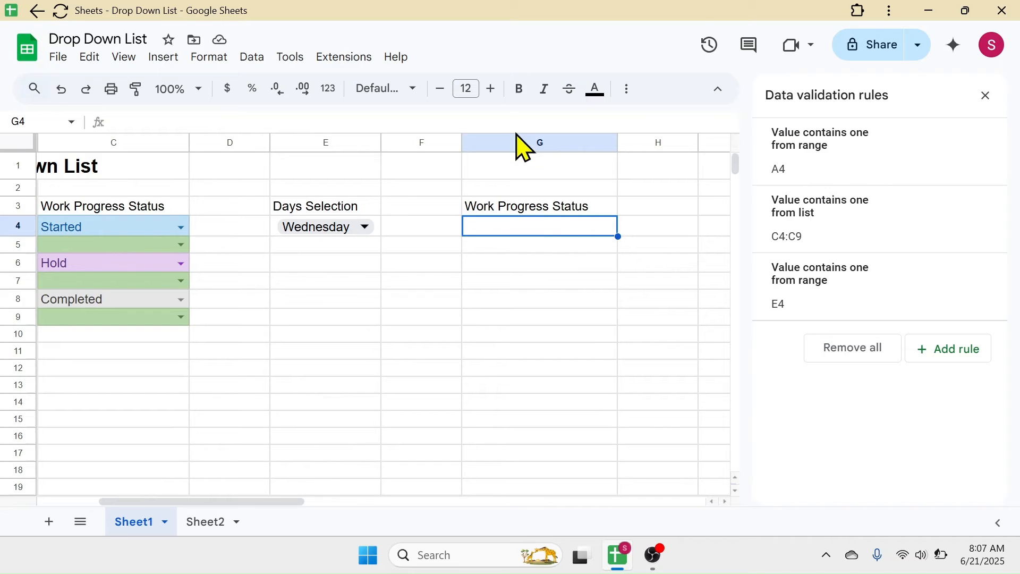
left_click(951, 351)
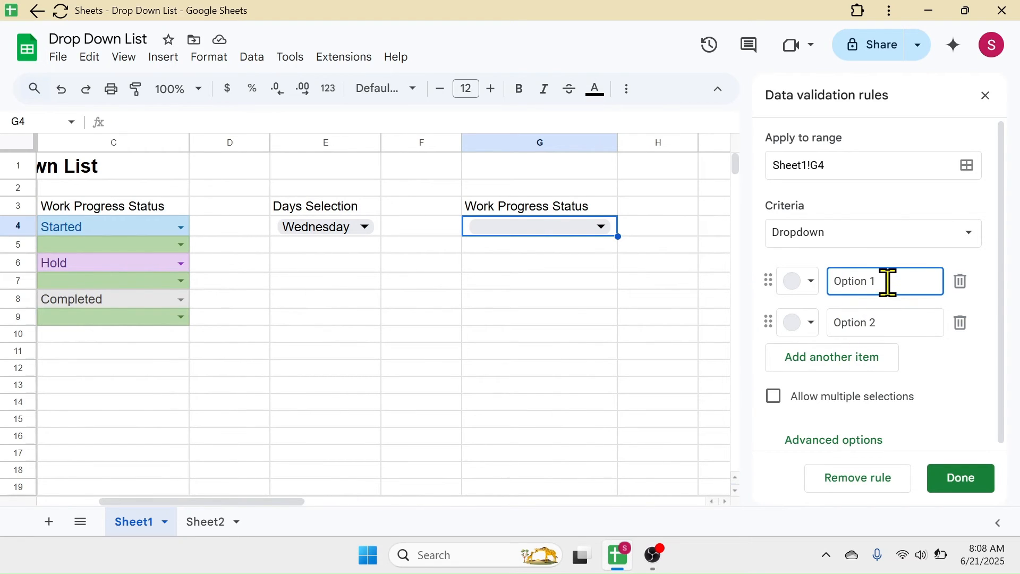
left_click_drag(888, 281, 831, 282)
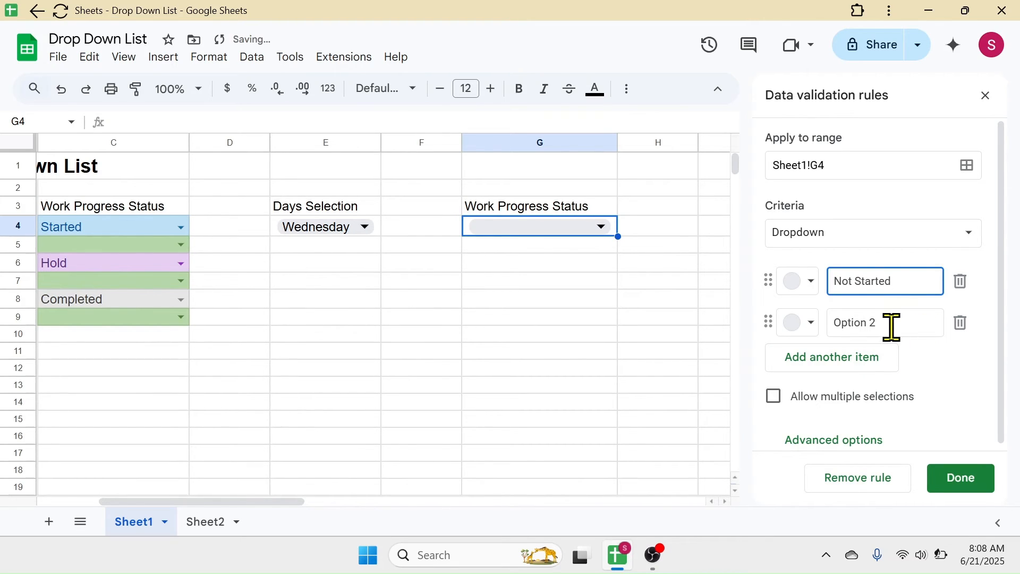
left_click_drag(887, 324, 832, 340)
type("In Progress")
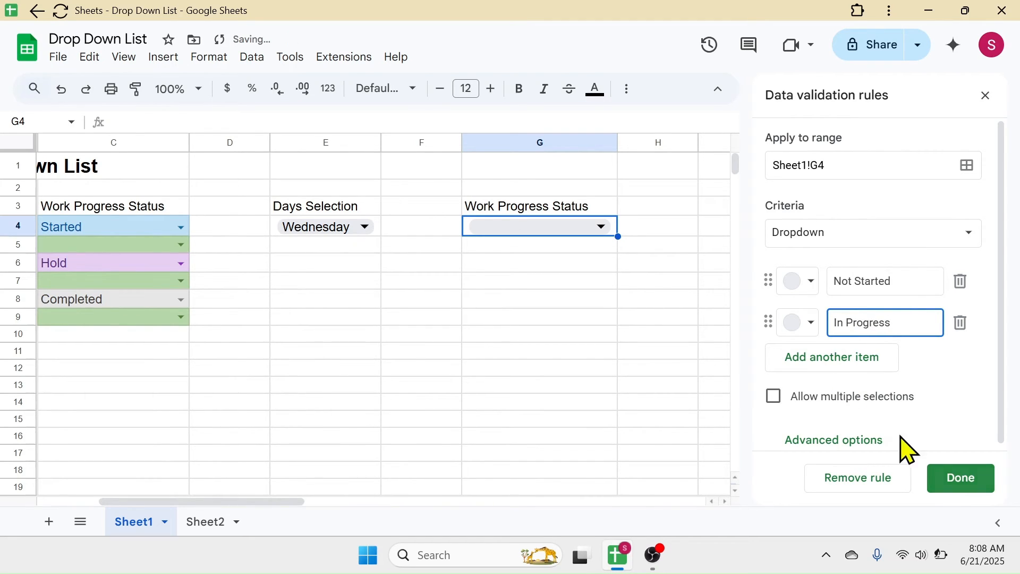
left_click(813, 362)
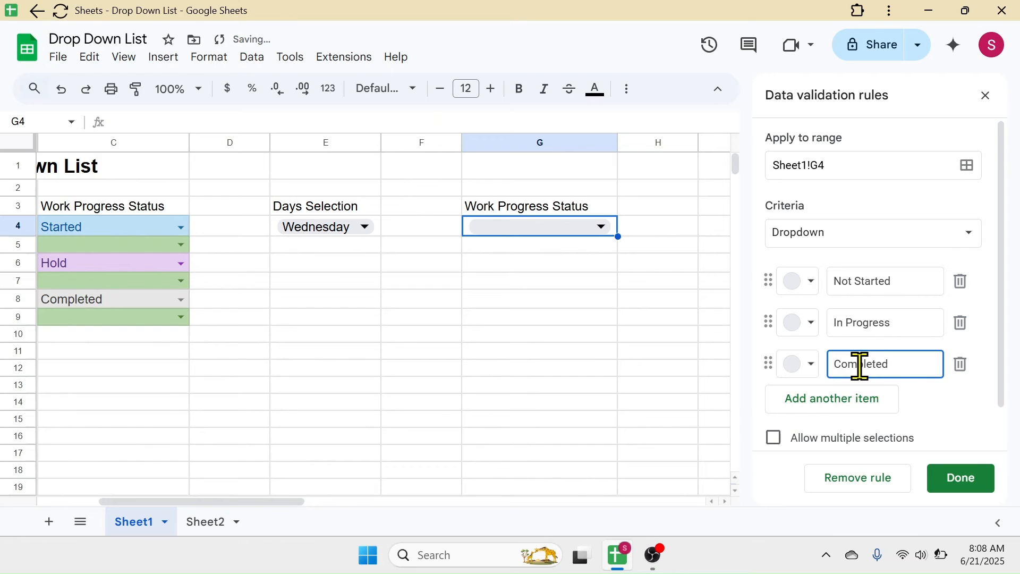
Step: Colour the Not Started item light blue and the In Progress item light orange in the G4 rule
left_click(812, 290)
left_click(930, 338)
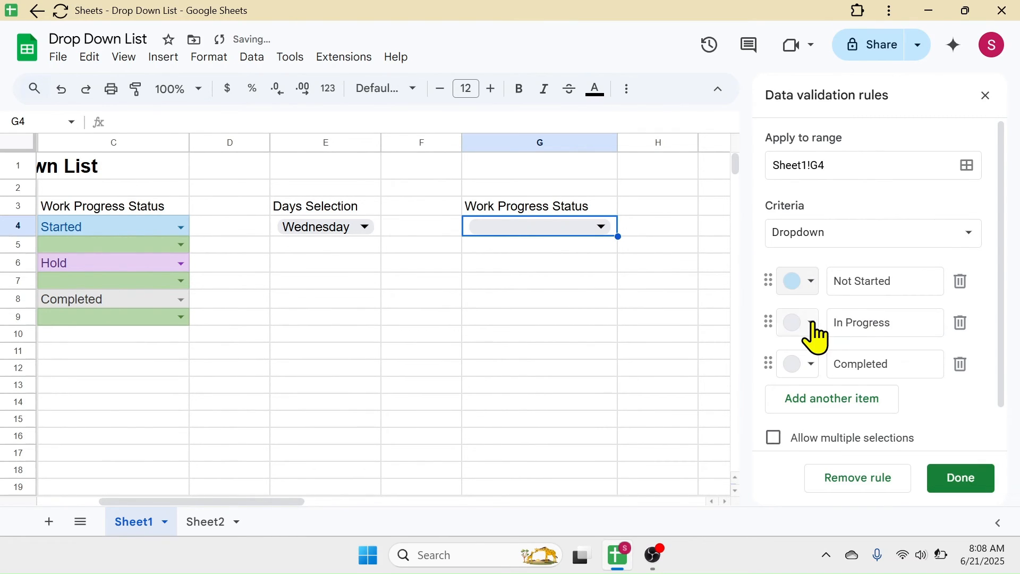
left_click(815, 325)
left_click(856, 383)
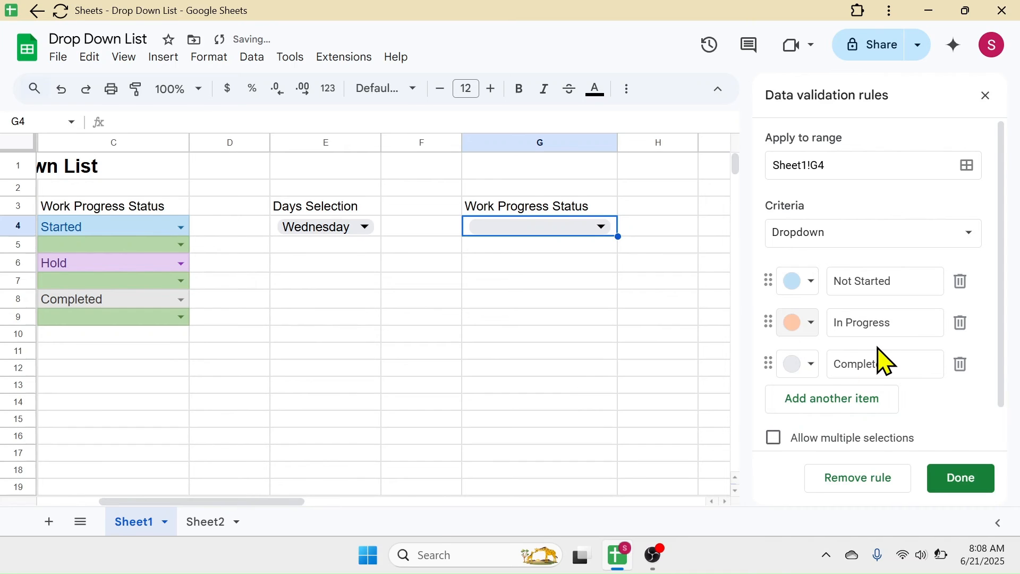
scroll(907, 400, "down", 1)
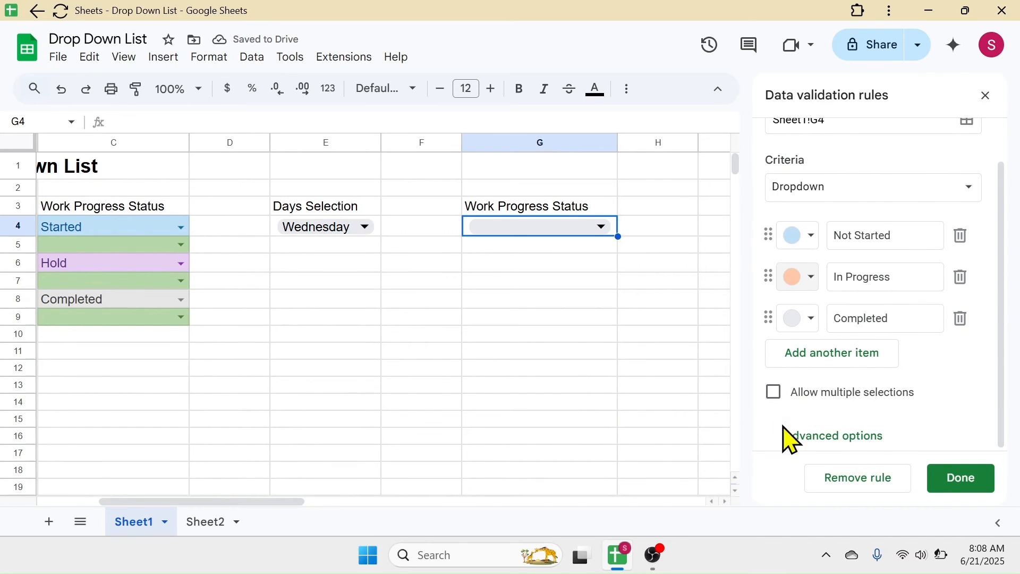
Step: Set the G4 rule's display style to Arrow in the advanced options, save the rule and close the data validation rules
left_click(853, 444)
scroll(831, 383, "down", 4)
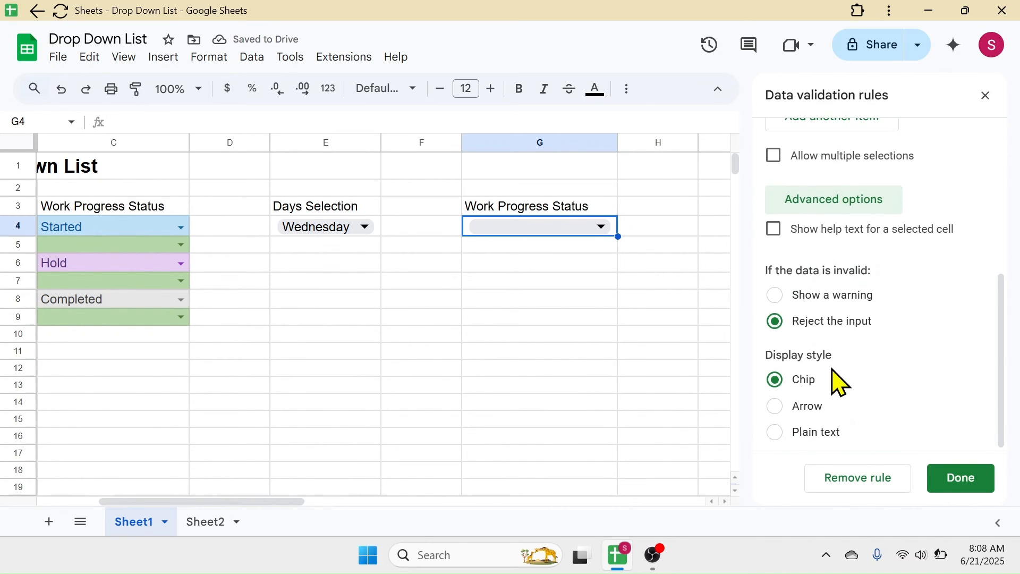
left_click(775, 407)
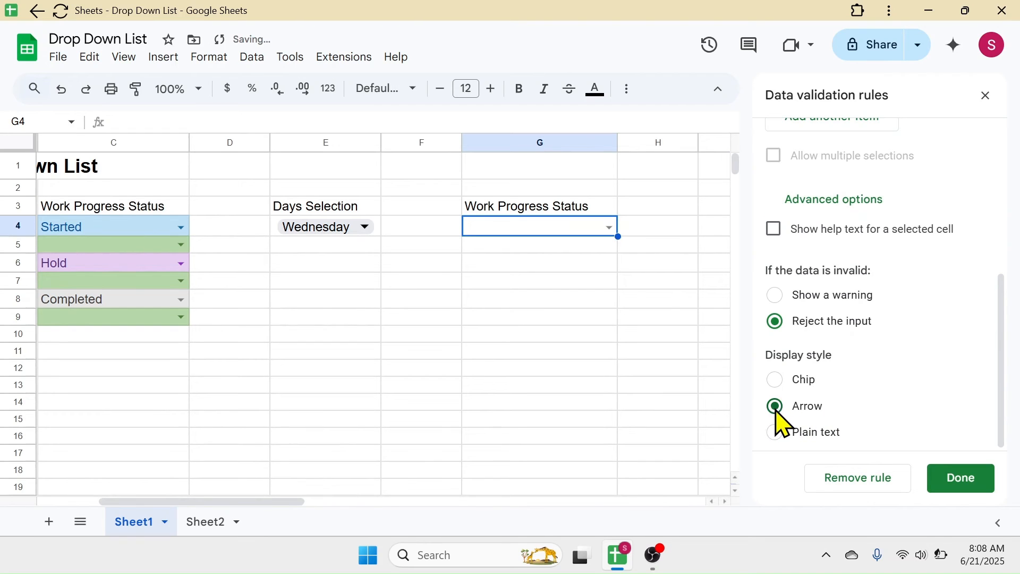
left_click(959, 486)
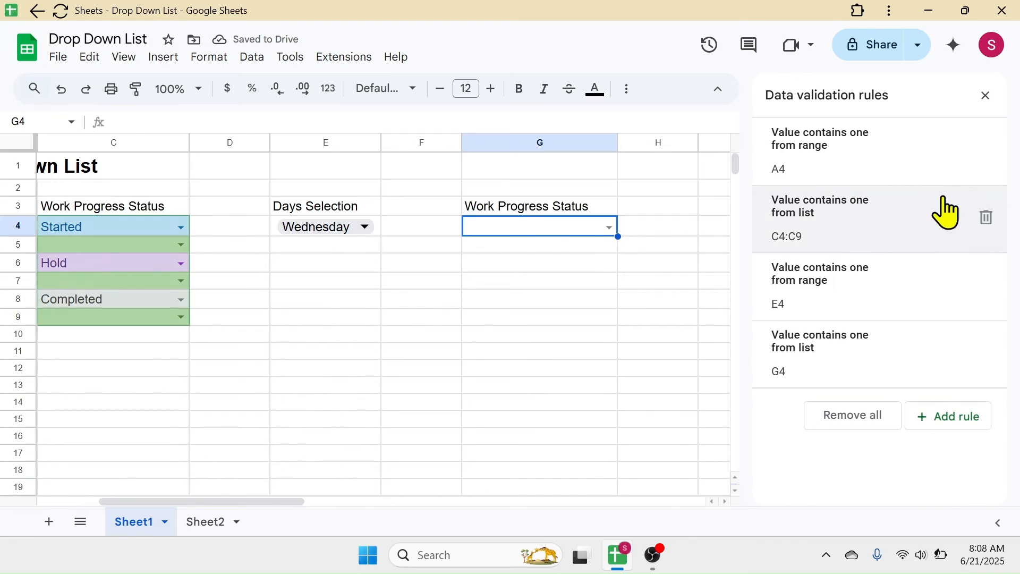
left_click(985, 96)
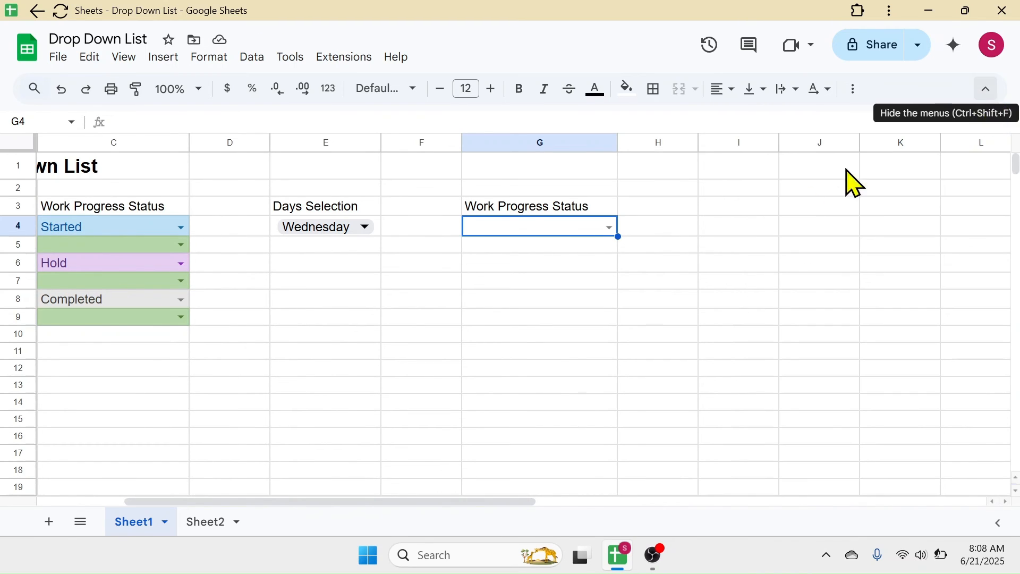
Step: Choose In Progress from the dropdown in cell G4
left_click(610, 229)
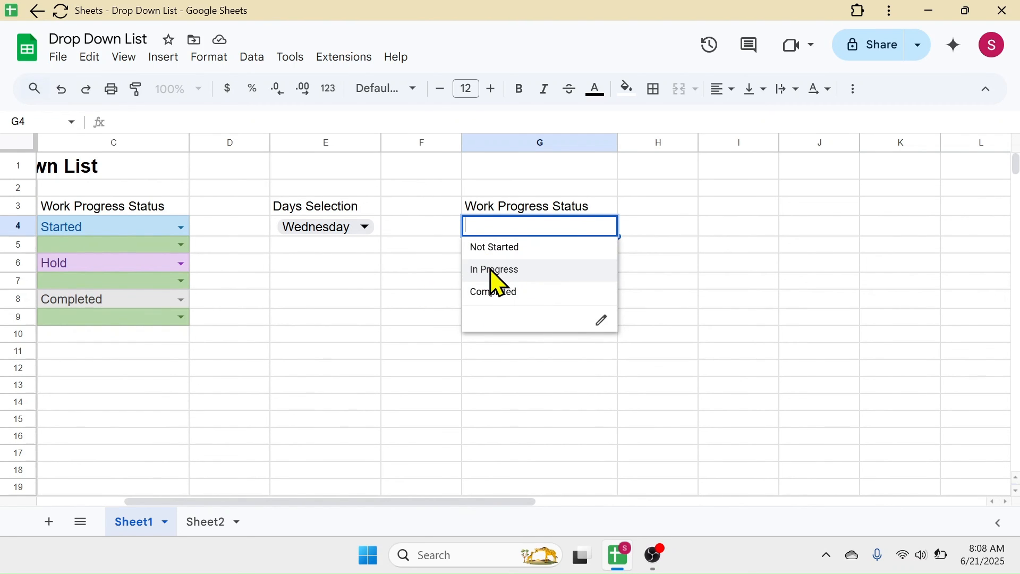
left_click(493, 271)
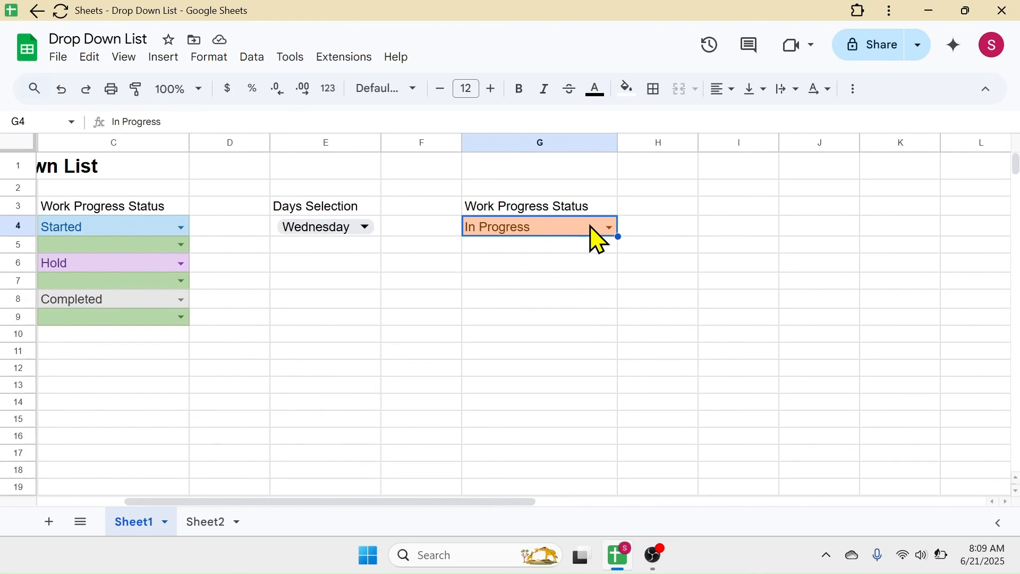
left_click(691, 322)
Step: Copy cell G4 and paste only its data validation into G5:G15
left_click(554, 235)
key("ctrl+c")
left_click_drag(518, 250, 506, 428)
right_click(507, 343)
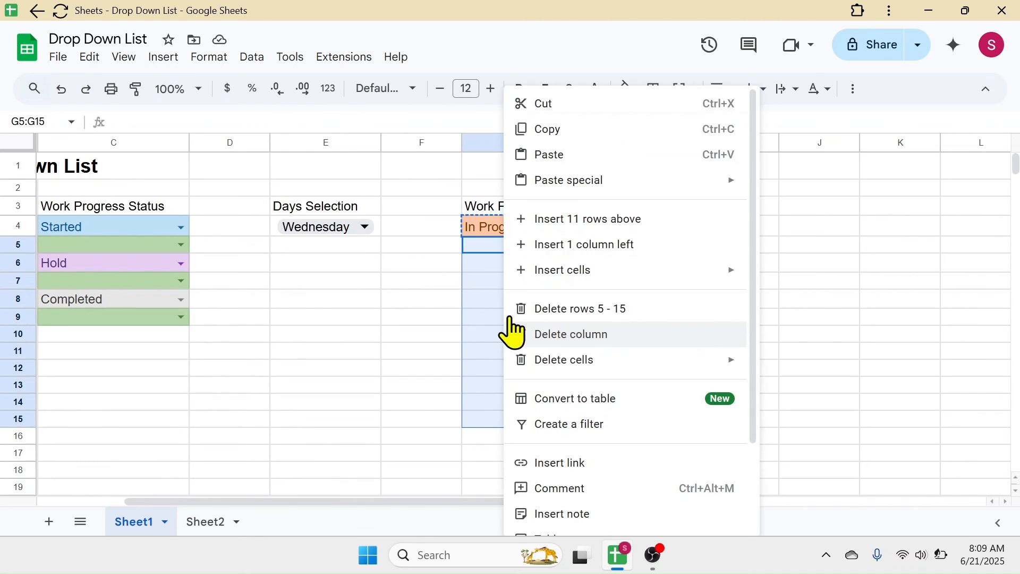
mouse_move(586, 186)
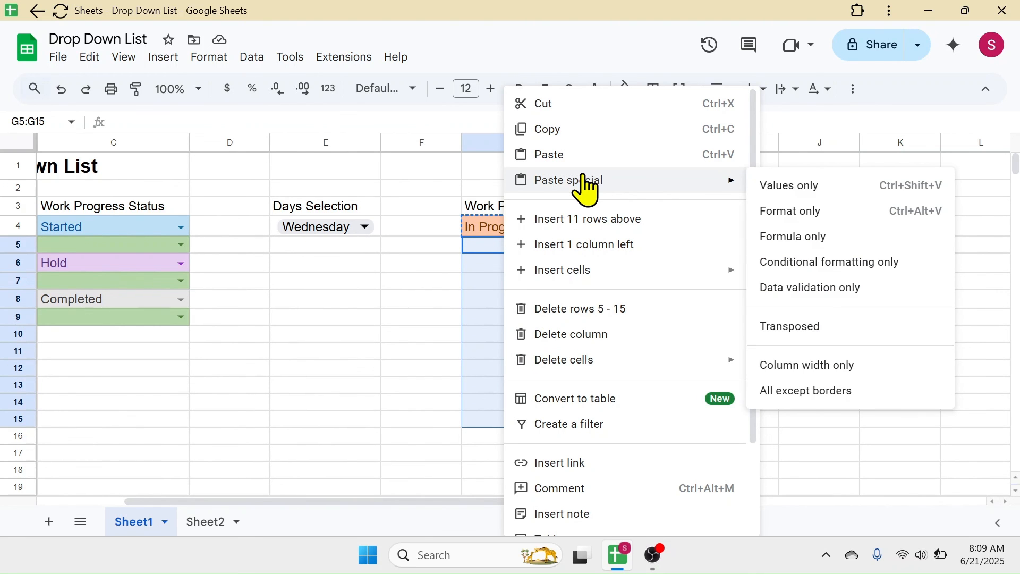
left_click(827, 291)
left_click(693, 279)
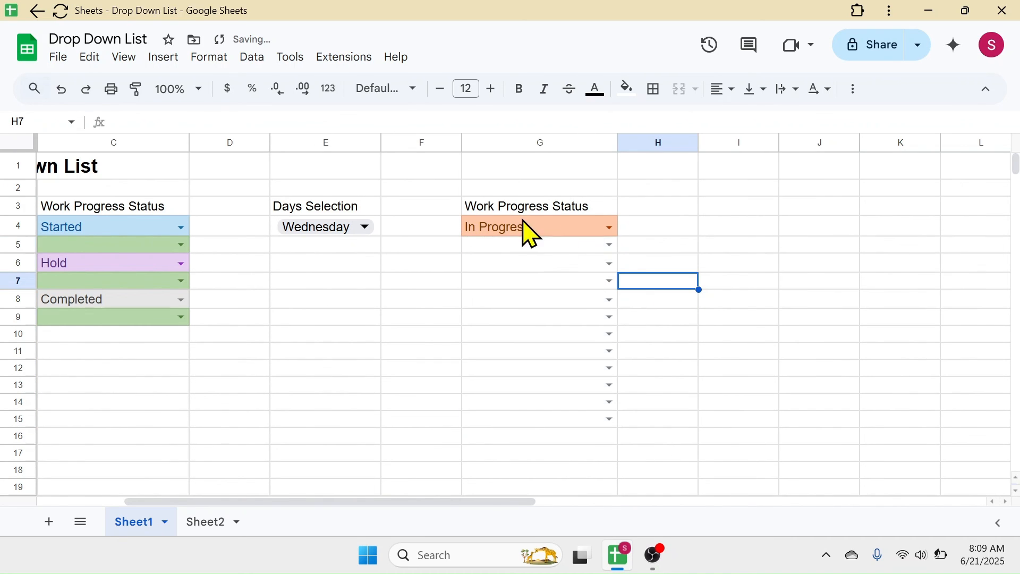
Step: Choose In Progress from the dropdown in G5 and Completed from the dropdown in G6
left_click(609, 247)
left_click(517, 289)
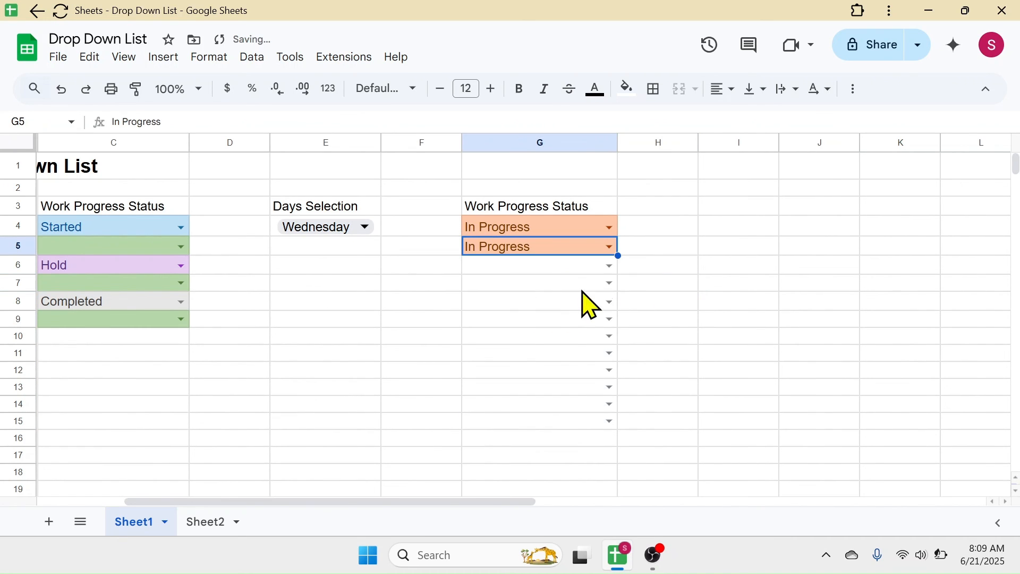
left_click(609, 266)
left_click(495, 330)
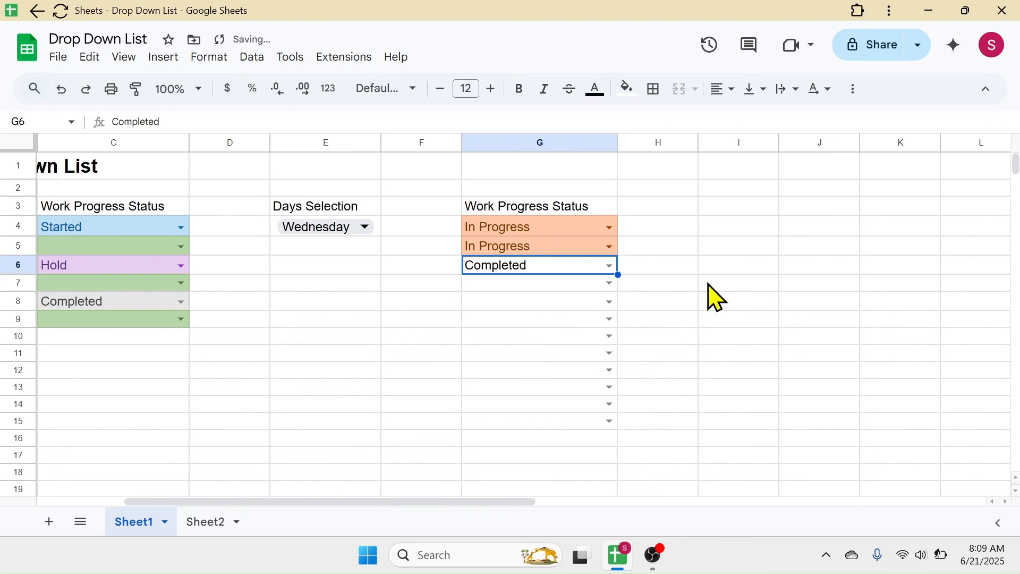
left_click(710, 287)
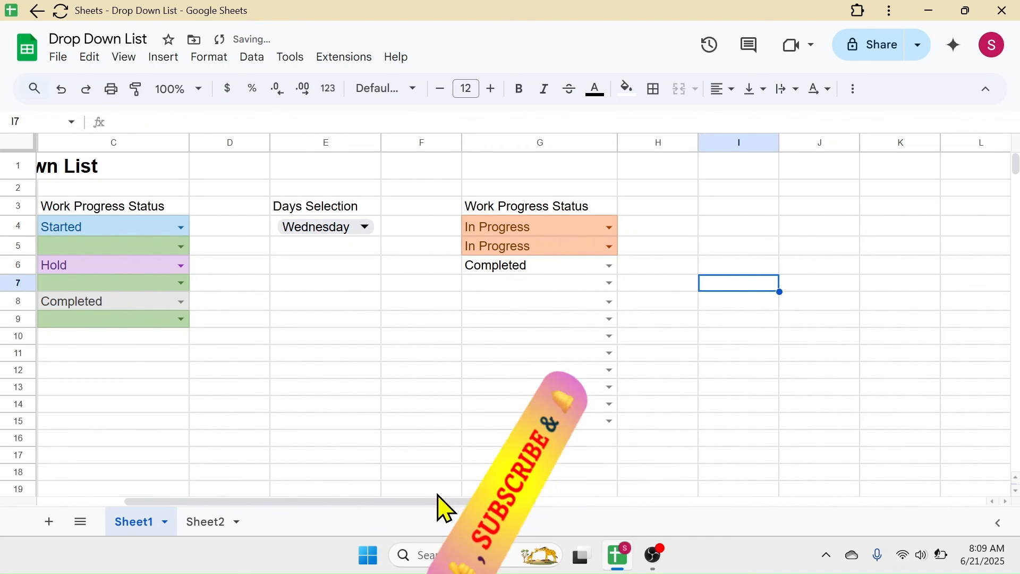
left_click_drag(439, 502, 337, 518)
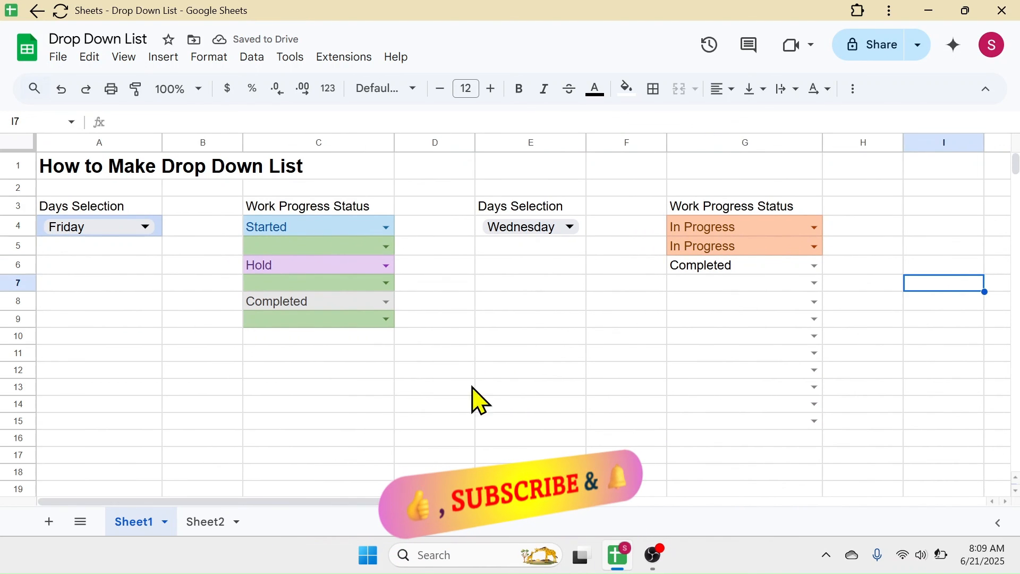